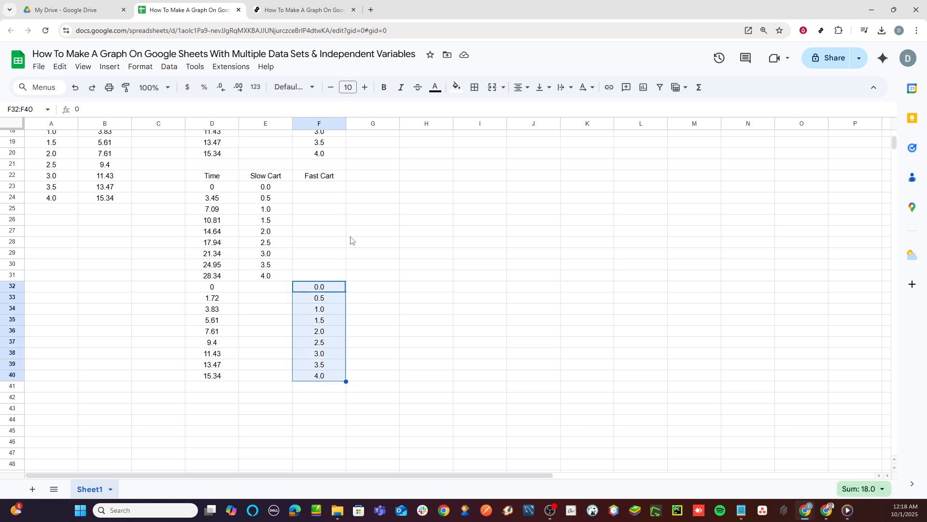
- Sort the Fast Cart values in F32:F40 in descending order (Z to A)
right_click(307, 341)
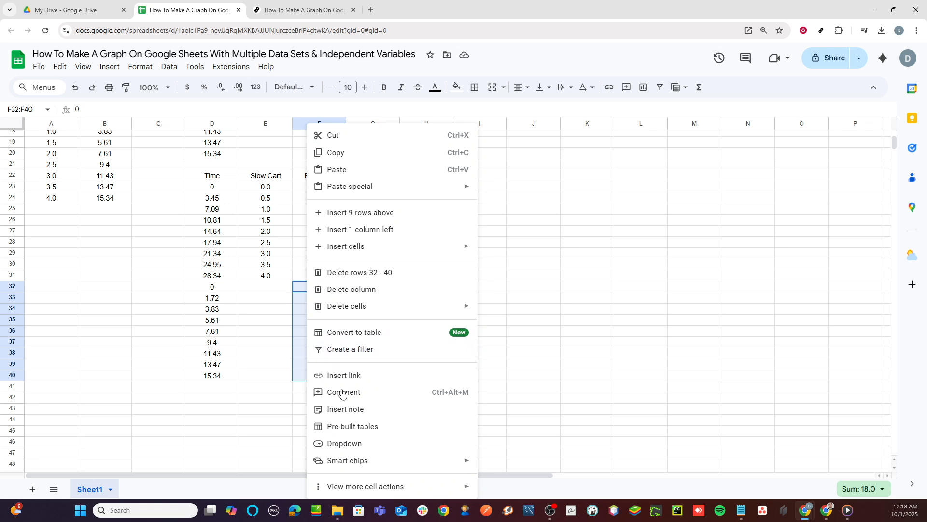
mouse_move(340, 489)
mouse_move(424, 488)
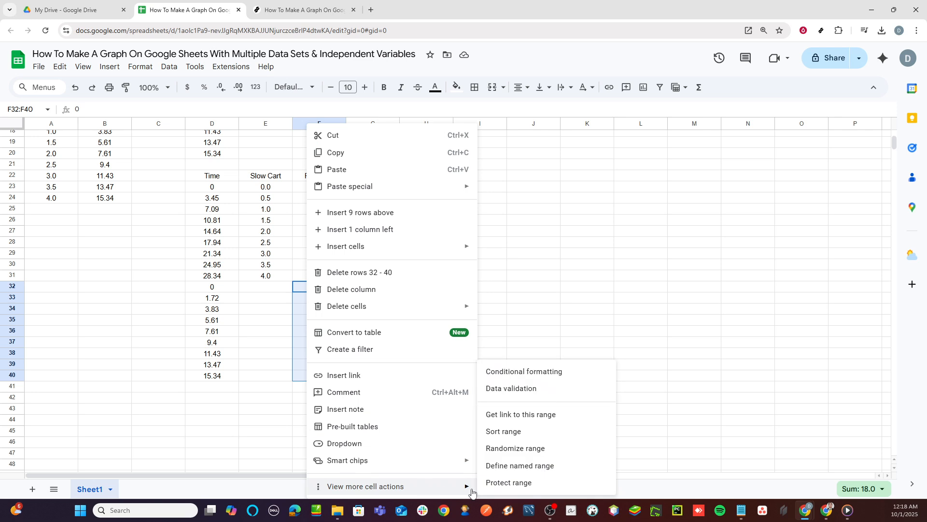
left_click(518, 431)
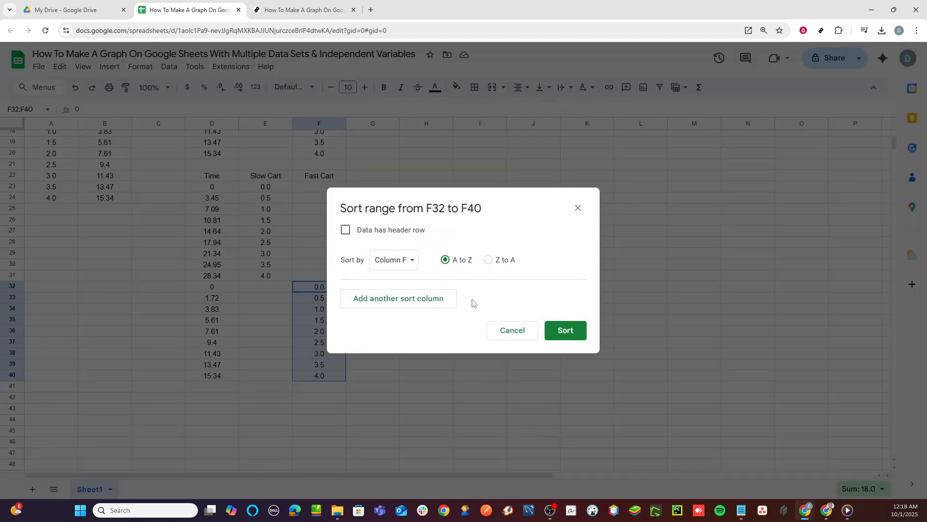
left_click(489, 261)
left_click(560, 333)
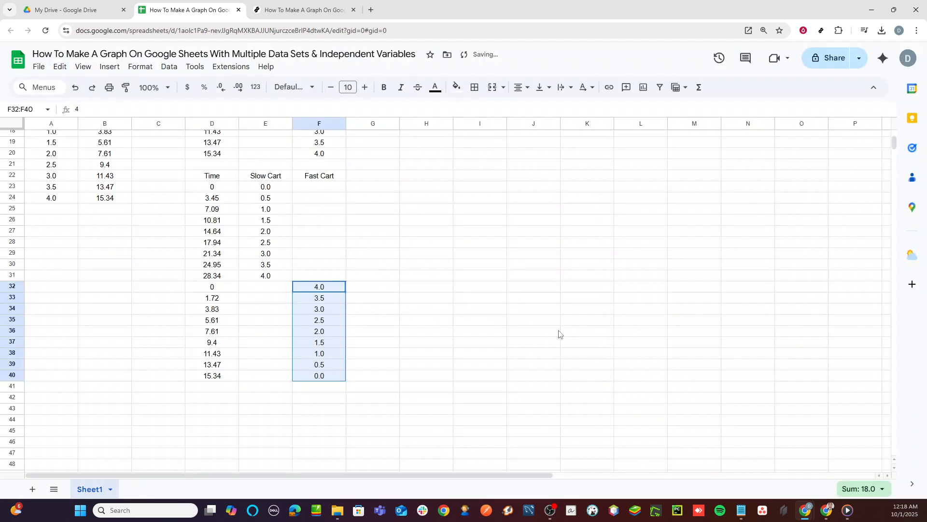
left_click(423, 301)
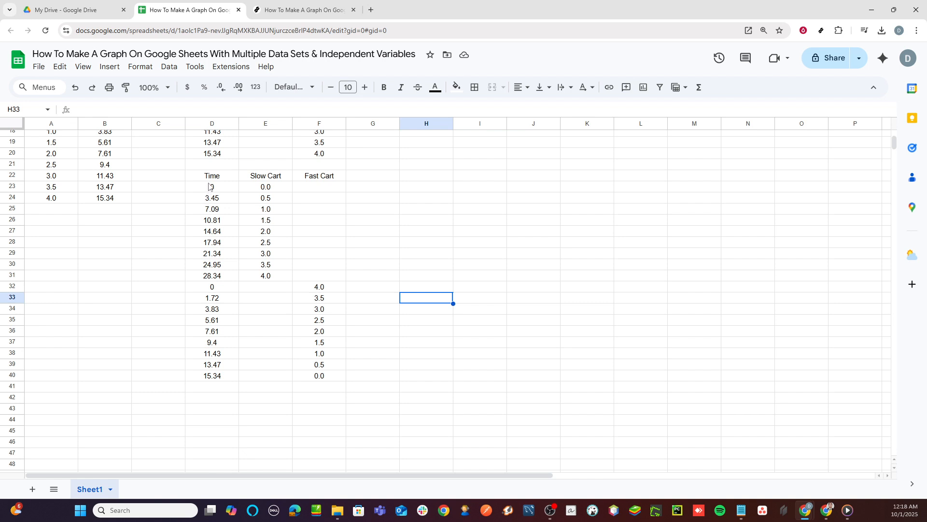
- Insert a chart, place it beside the combined Time table and change its type to Scatter chart
left_click(422, 188)
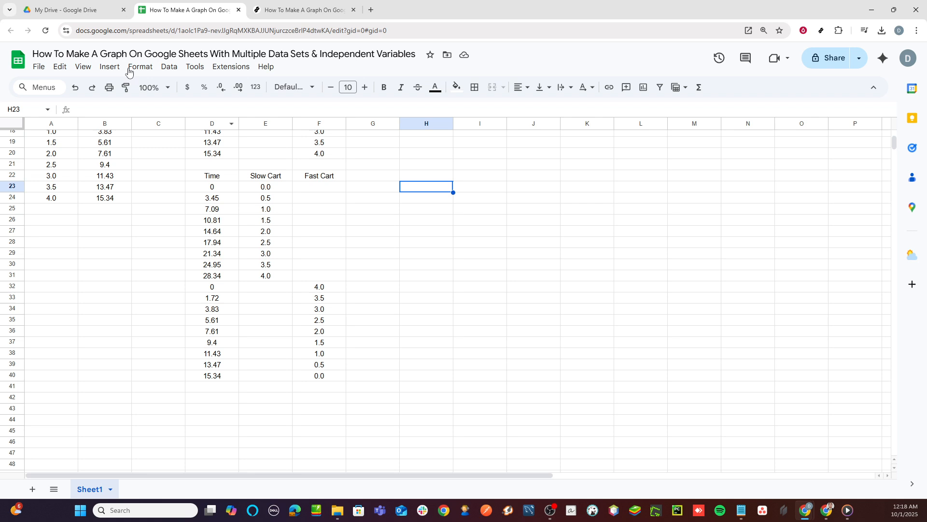
left_click(109, 67)
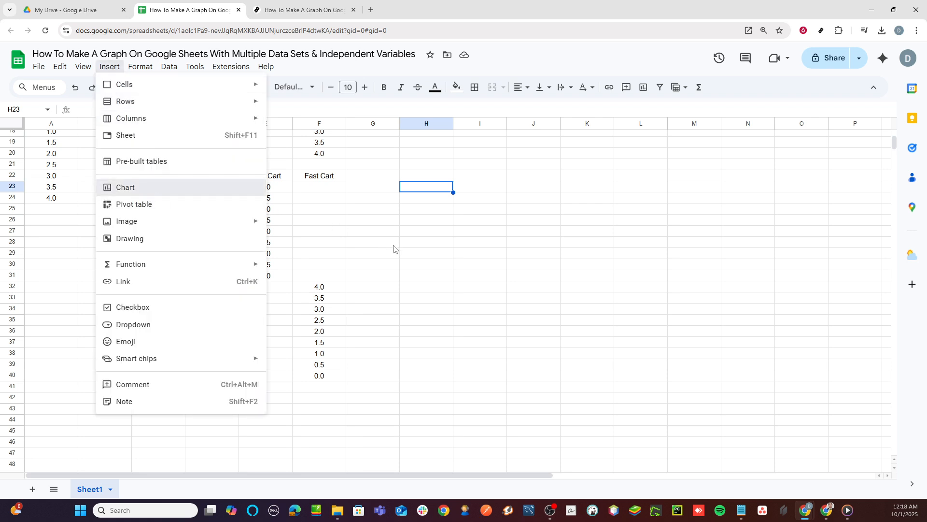
key("Return")
left_click_drag(401, 220, 559, 201)
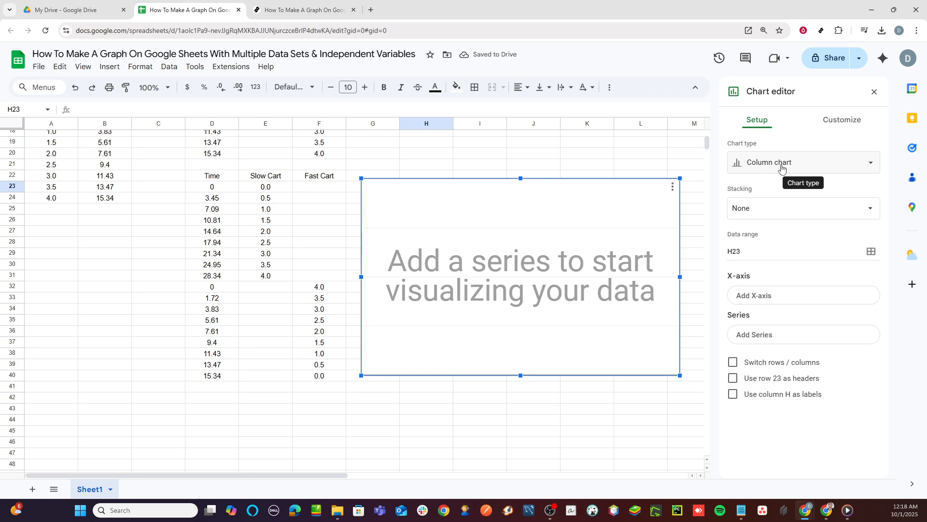
left_click(782, 167)
scroll(792, 328, "down", 5)
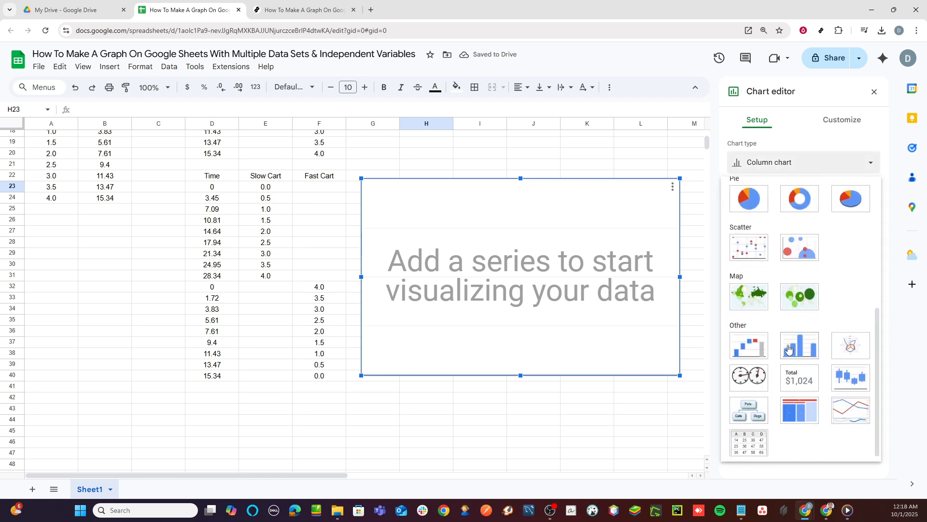
left_click(760, 242)
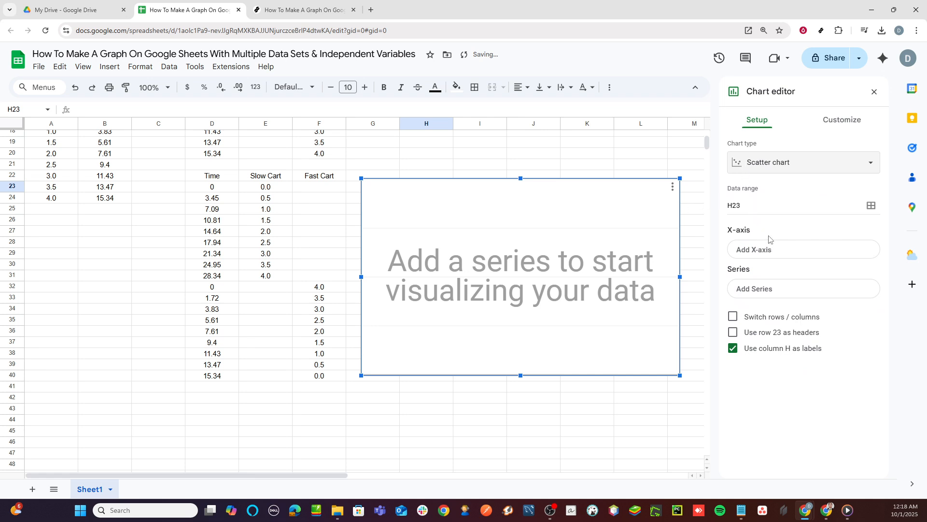
- Set the chart's X-axis to the Time column, range D22:D40 including its header
left_click(768, 251)
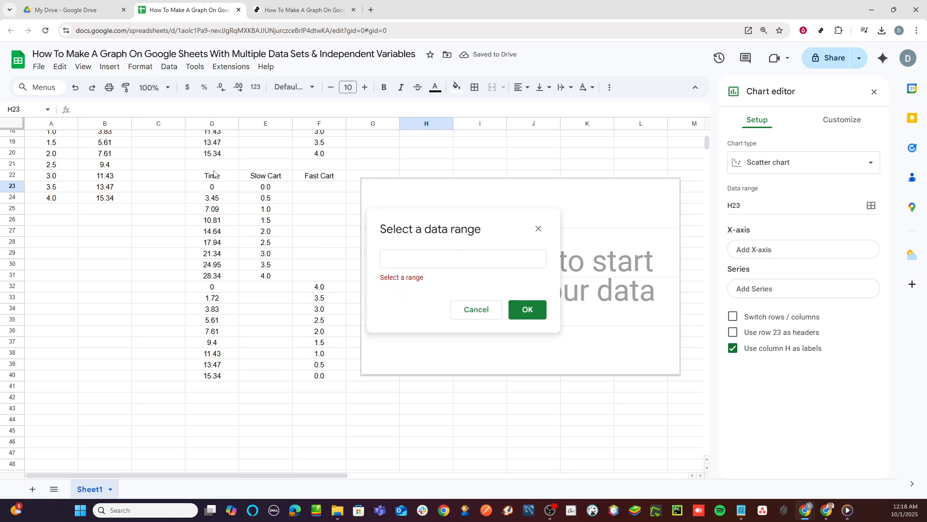
left_click_drag(214, 169, 213, 254)
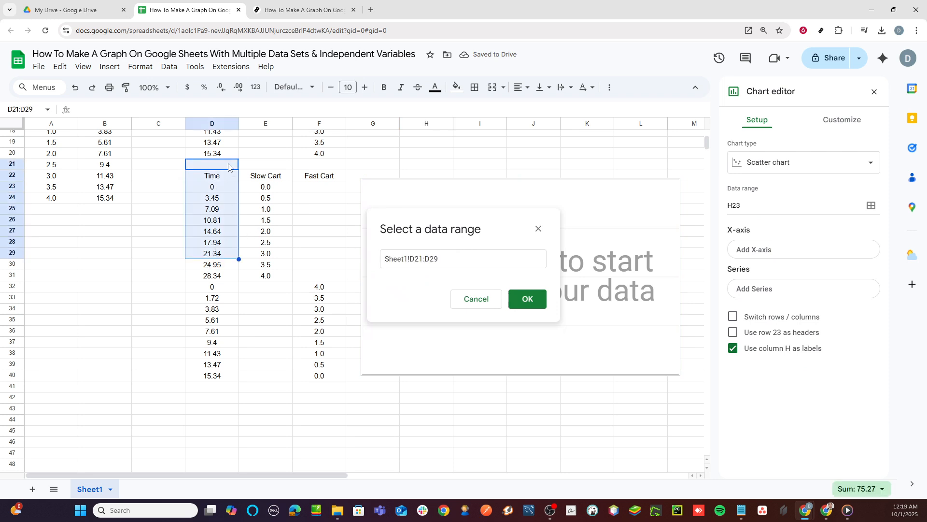
left_click(220, 180)
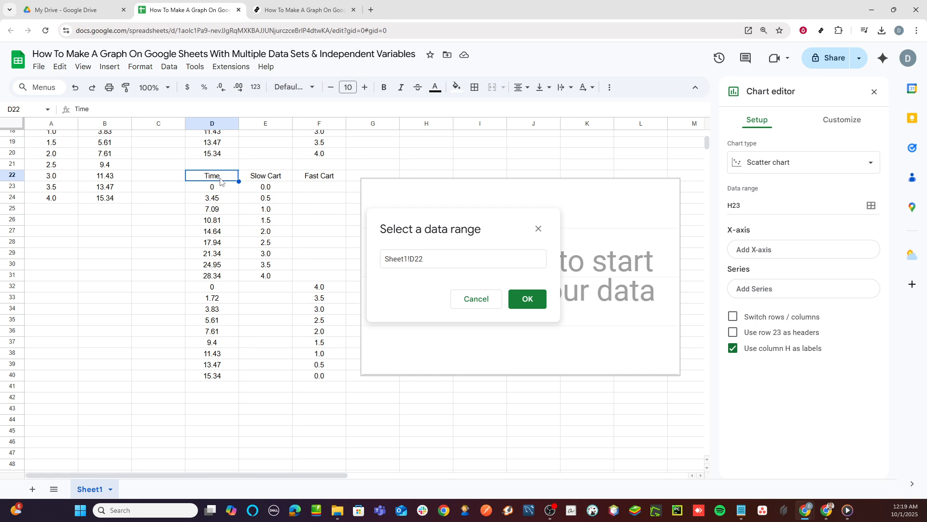
left_click_drag(221, 181, 221, 380)
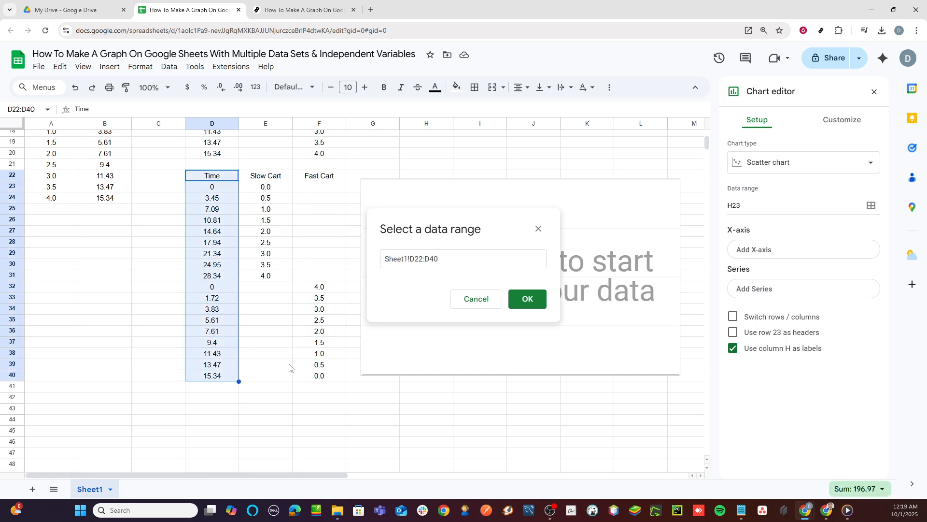
left_click(527, 300)
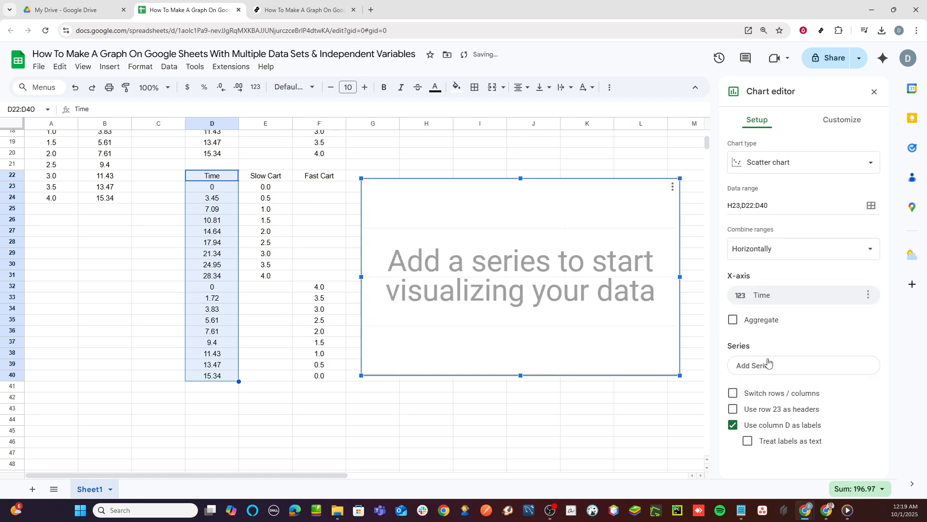
- Add the Slow Cart data in E22:E31, header included, as a chart series
left_click(768, 376)
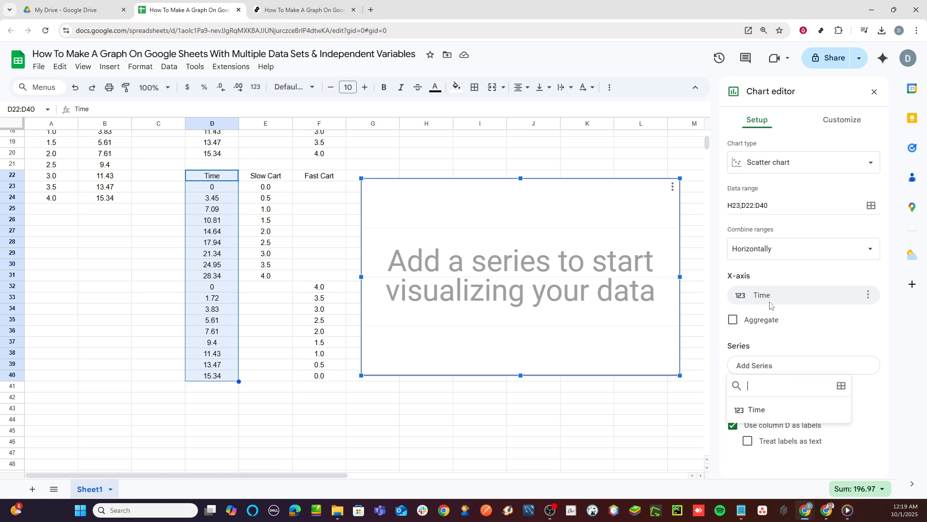
left_click(841, 385)
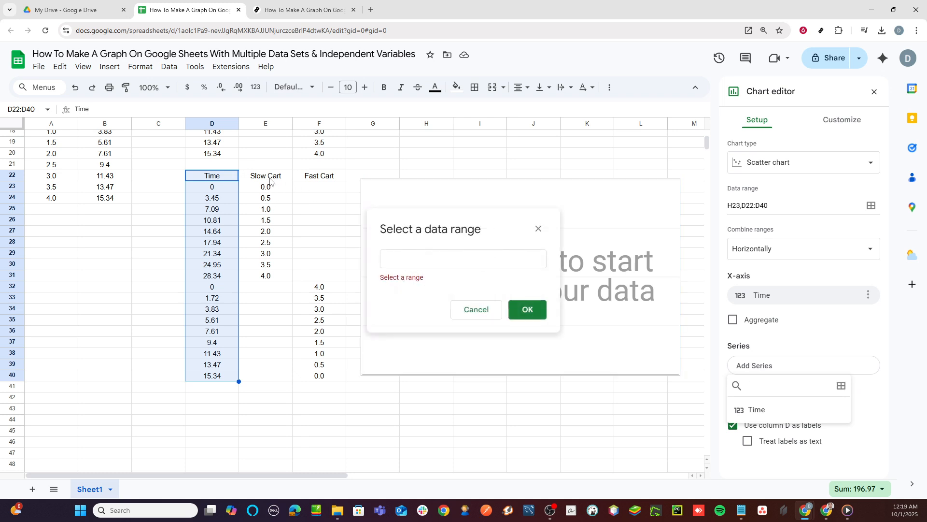
left_click_drag(265, 176, 277, 277)
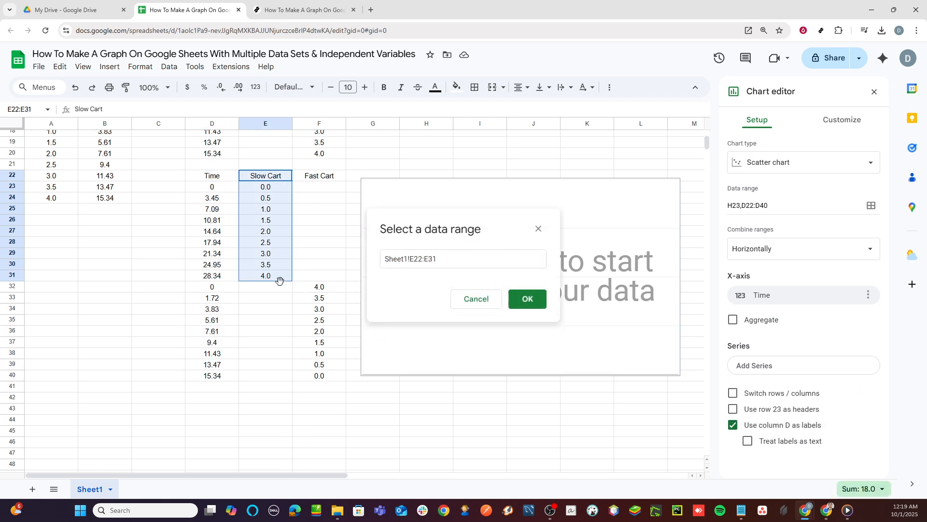
left_click(526, 299)
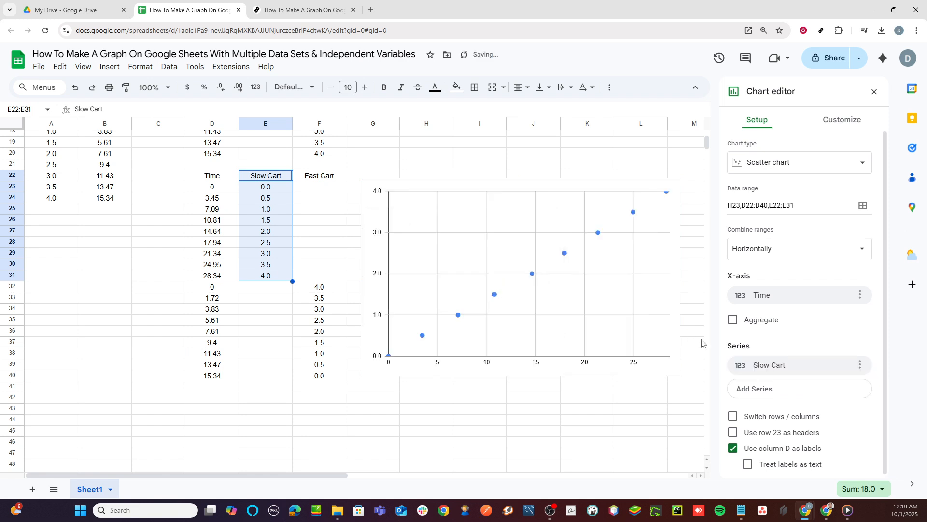
- Add the Fast Cart data in F22:F40, header included, as a second chart series
left_click(821, 392)
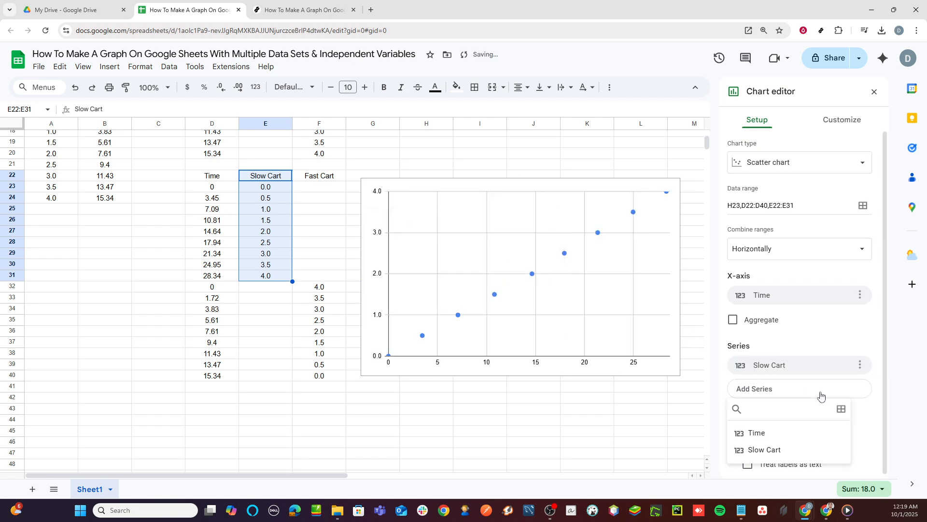
left_click(841, 409)
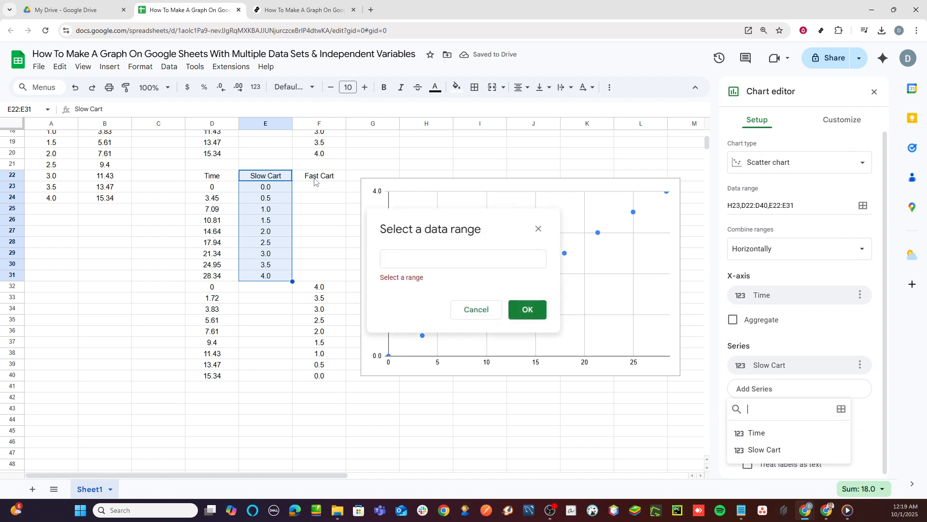
left_click_drag(319, 181, 322, 382)
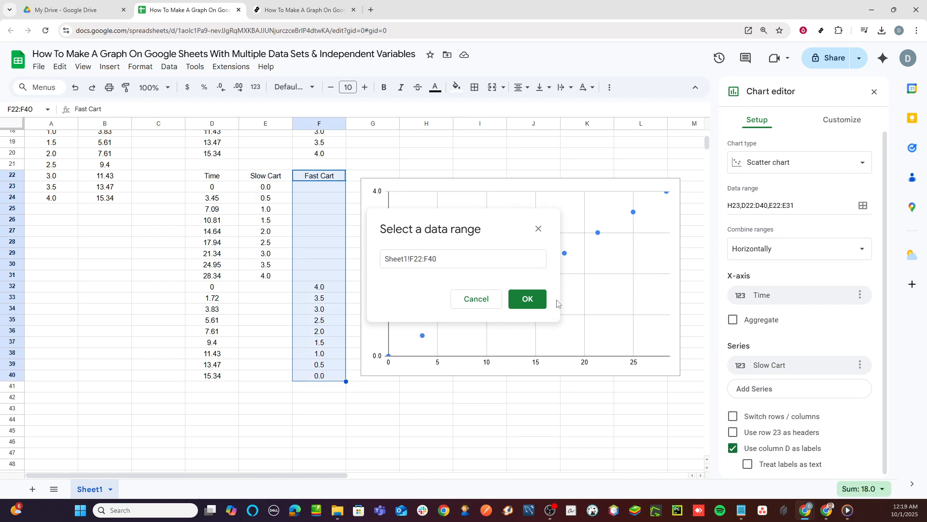
left_click(530, 299)
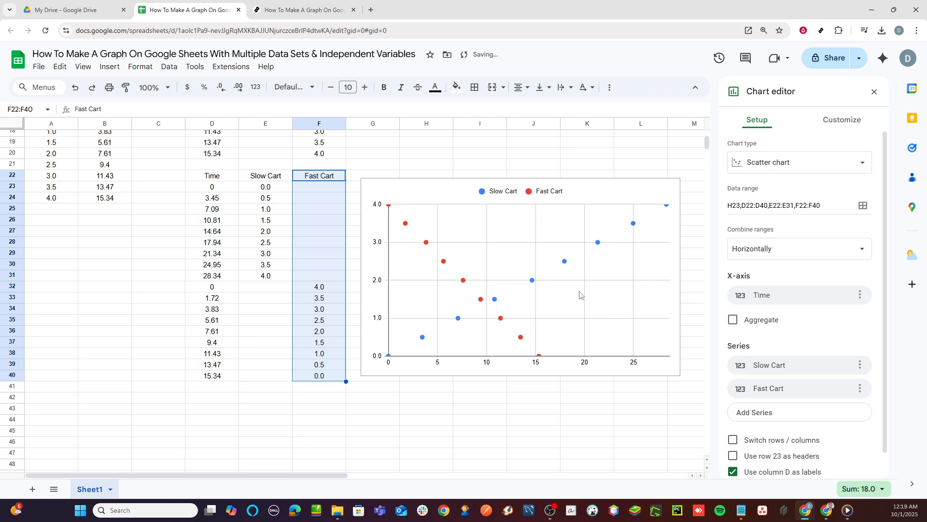
- Add linear trendlines to all series of the chart and label them with their equations
left_click(849, 123)
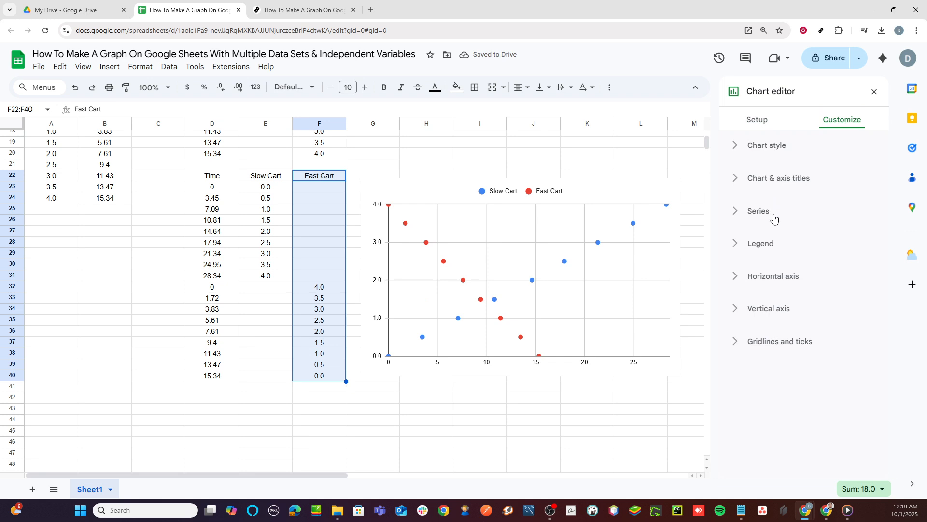
left_click(758, 212)
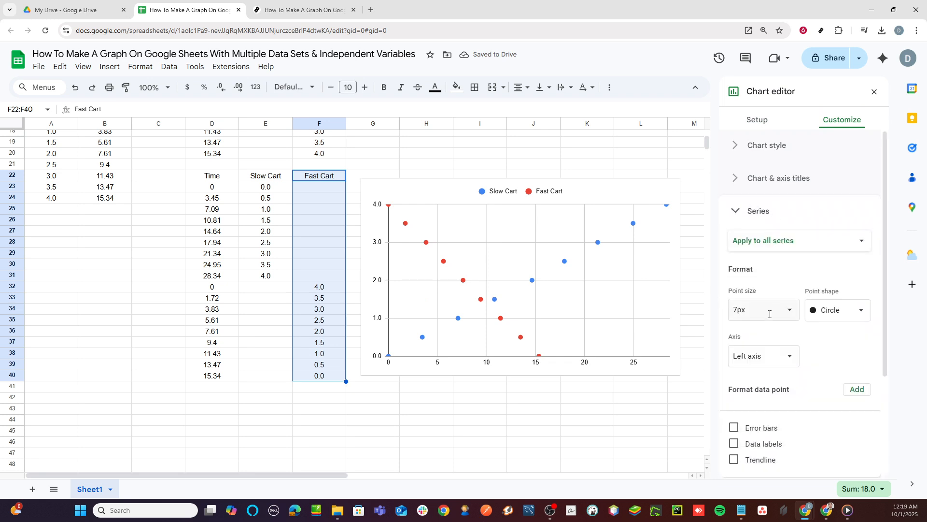
scroll(769, 314, "down", 1)
scroll(769, 317, "down", 2)
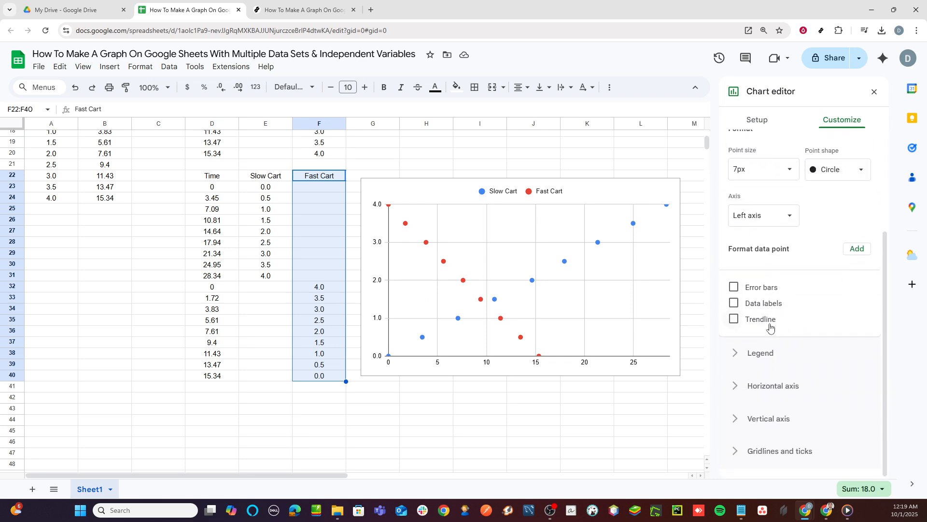
left_click(768, 320)
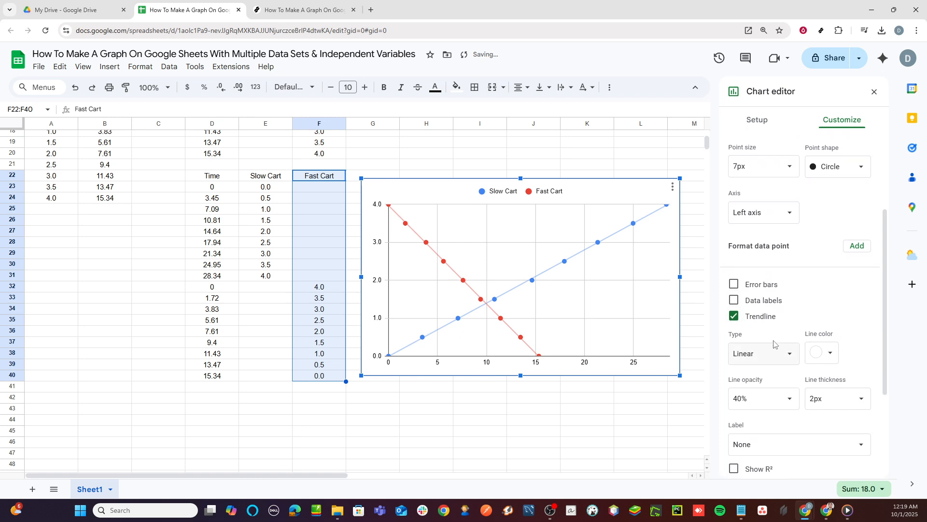
scroll(773, 344, "down", 3)
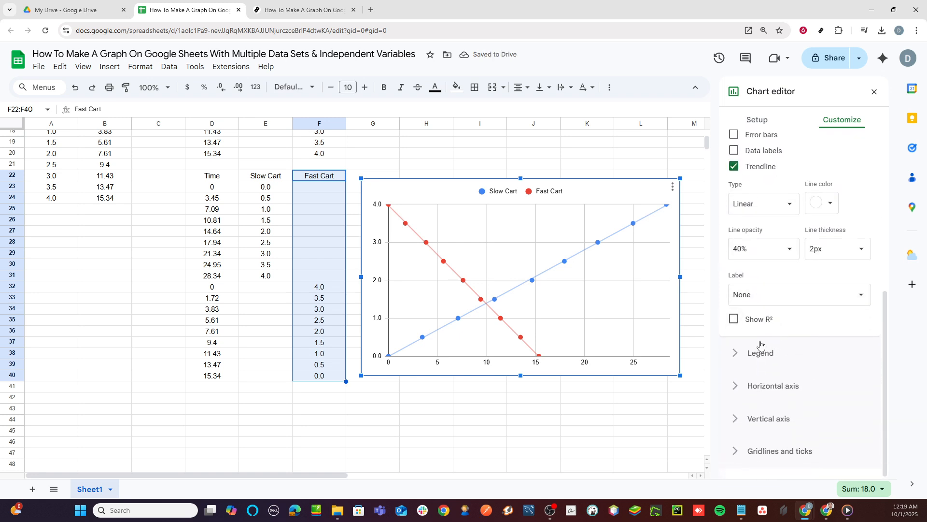
left_click(781, 305)
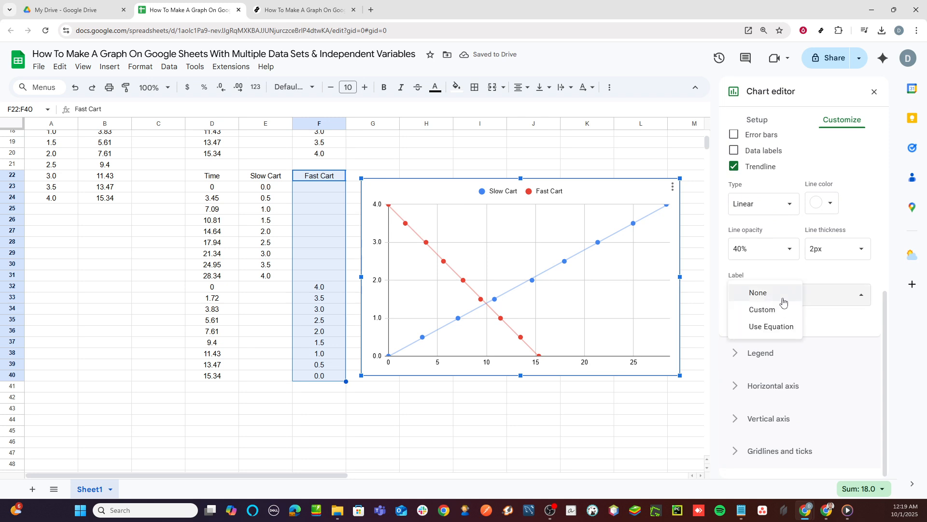
left_click(777, 328)
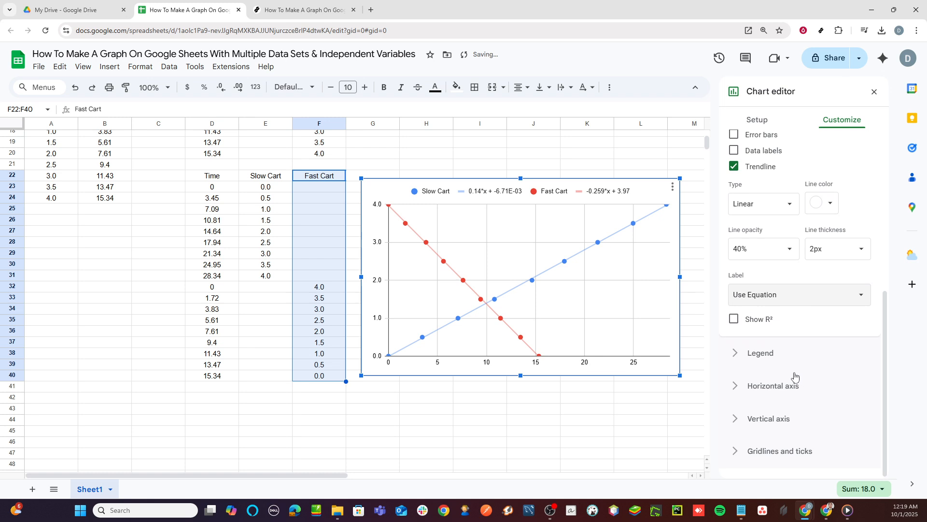
- Open the chart title text for editing in the chart's title settings
scroll(805, 287, "up", 1)
scroll(805, 287, "up", 6)
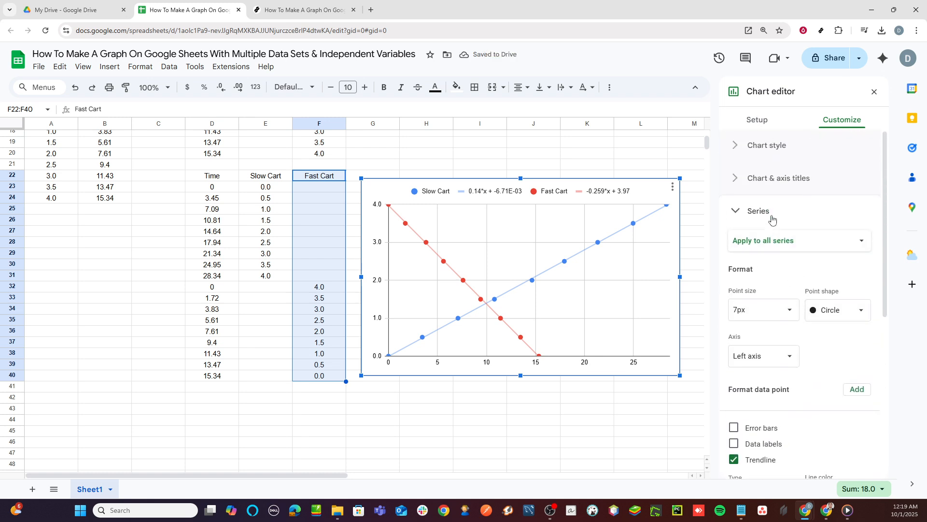
left_click(773, 180)
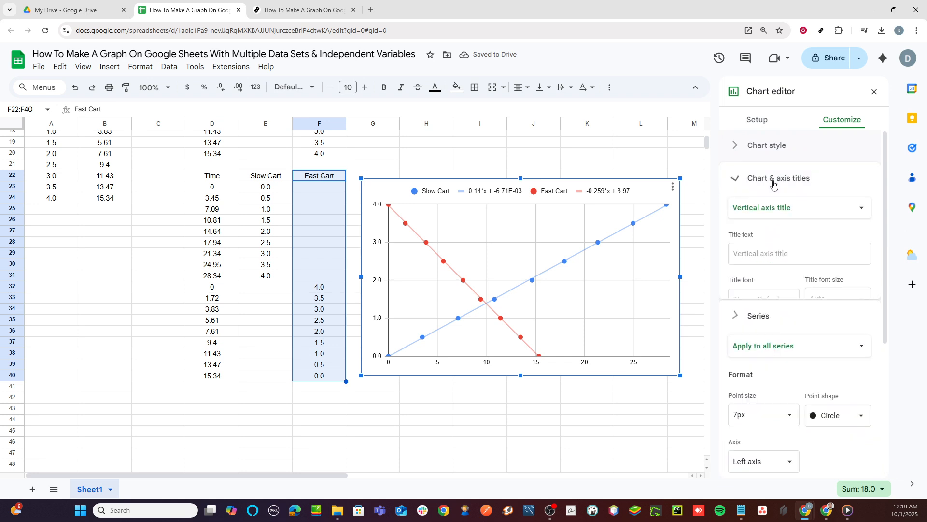
left_click(774, 211)
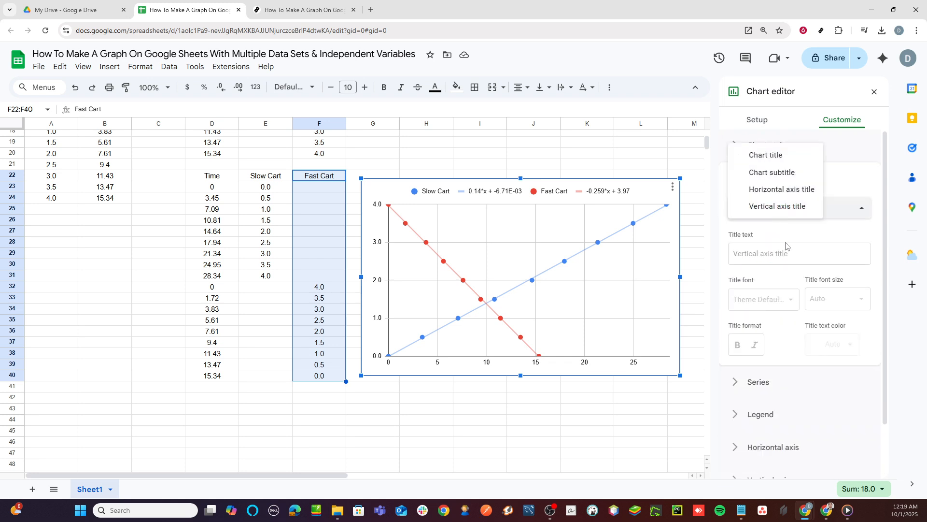
left_click(783, 156)
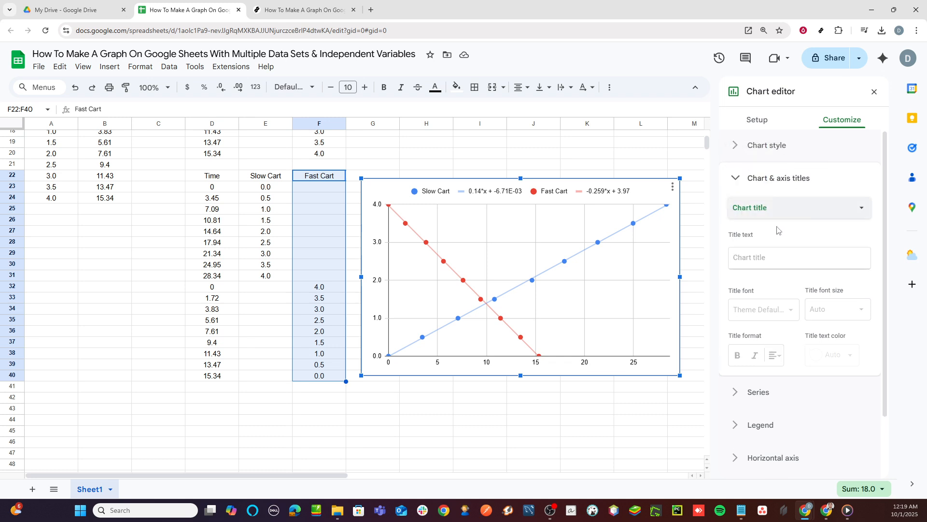
left_click(766, 263)
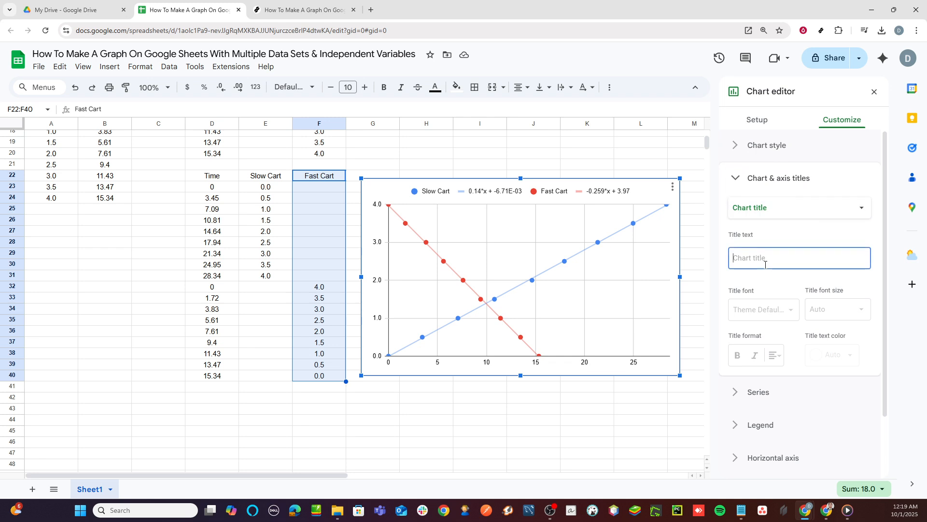
- Try pasting "How To Make A Graph On Google Sheets With Multiple Data Sets & Independent Variables" as the chart title and undo it
type("Multiple Data Sets & Independent Variables")
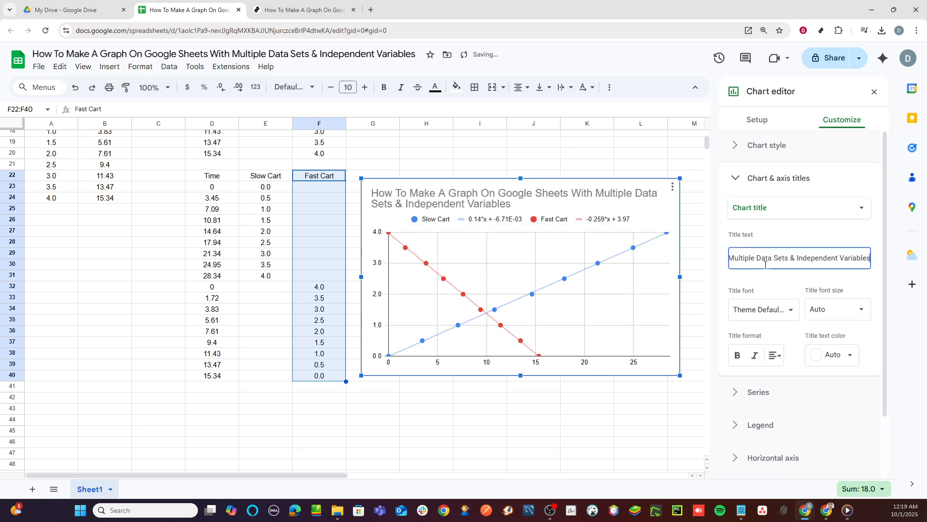
key("ctrl+z")
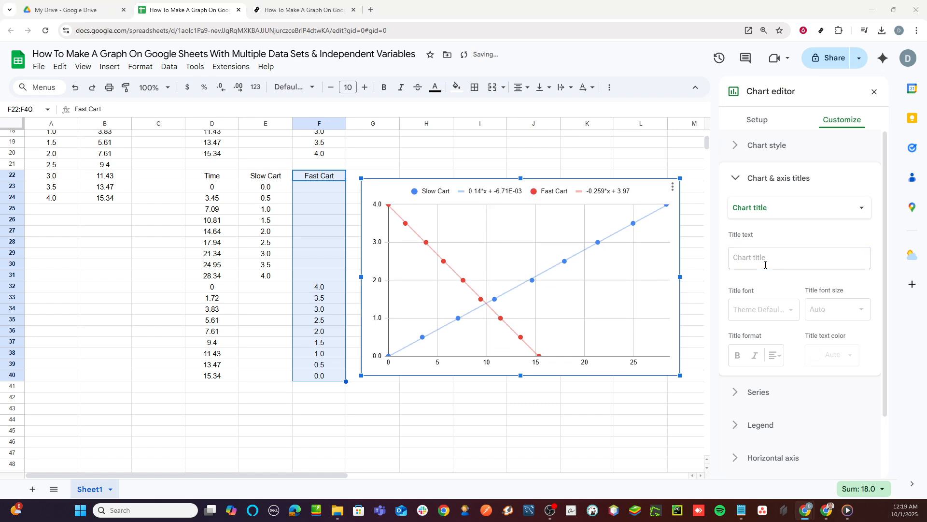
key("alt+Tab")
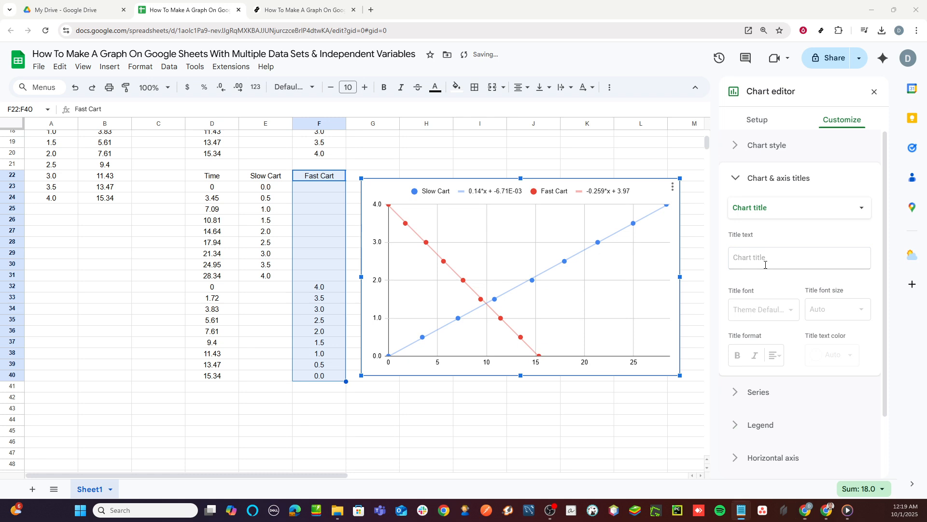